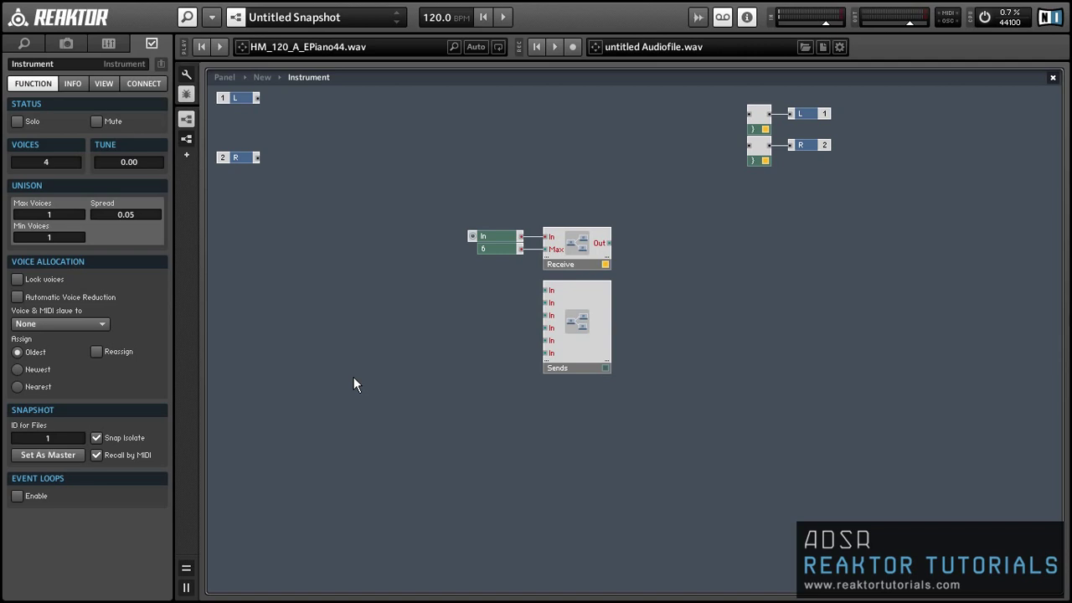
Step: On the instrument panel, turn the In knob down to 5, then to 1
left_click(233, 79)
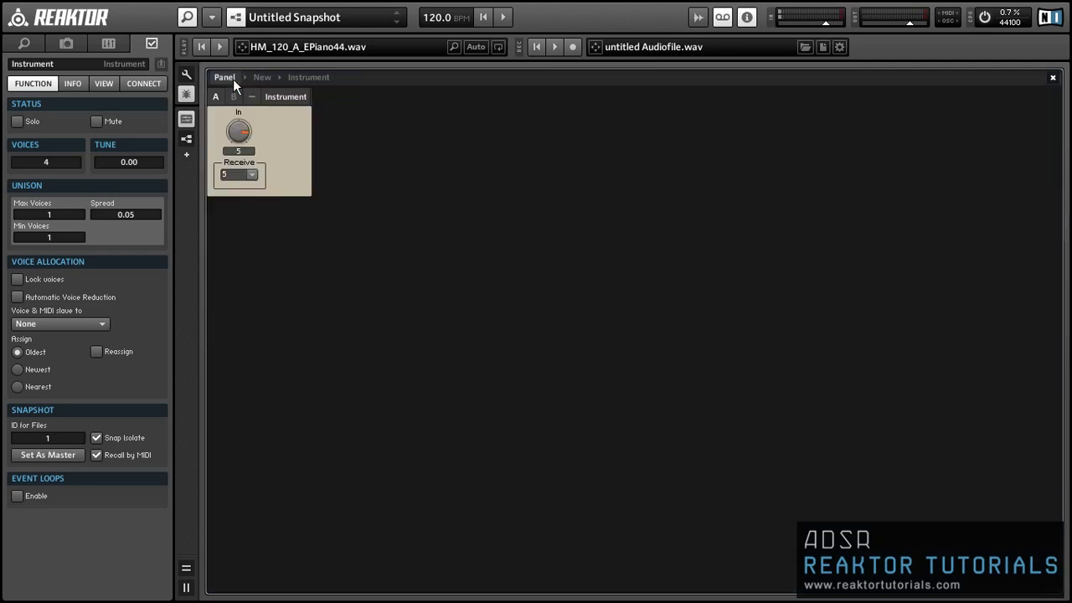
left_click(241, 132)
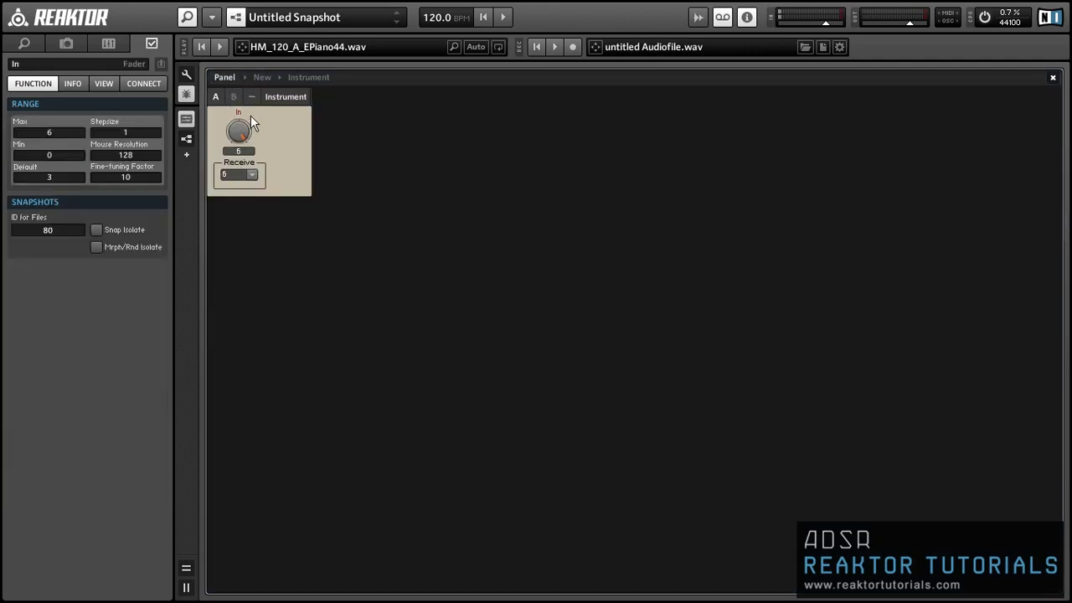
left_click_drag(250, 119, 253, 215)
left_click_drag(265, 155, 252, 195)
Step: Return to the Instrument structure and select, then deselect, the Receive macro
double_click(282, 169)
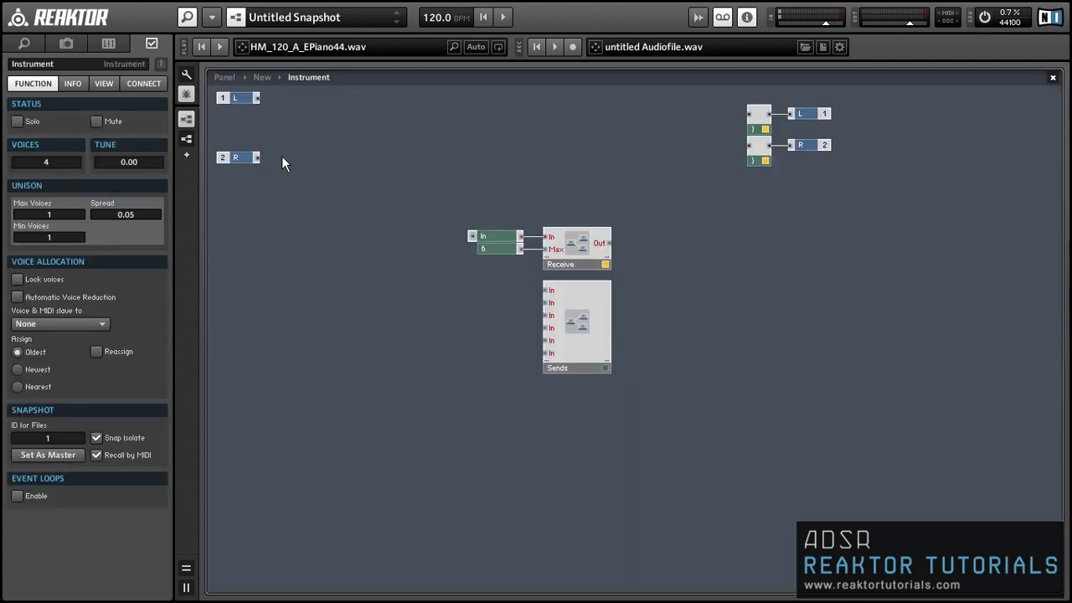
left_click(569, 254)
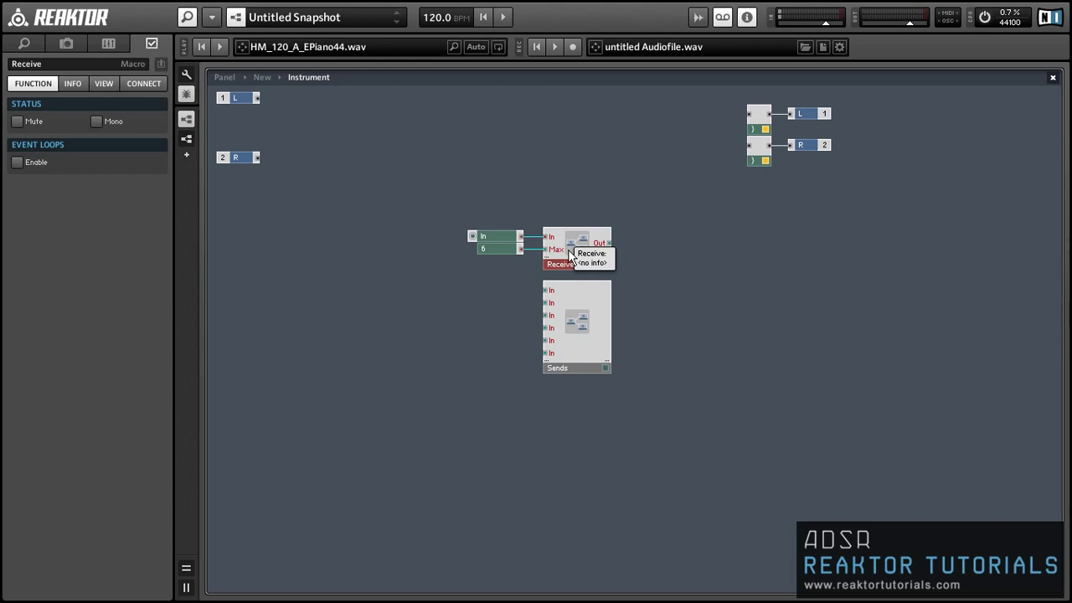
left_click(403, 231)
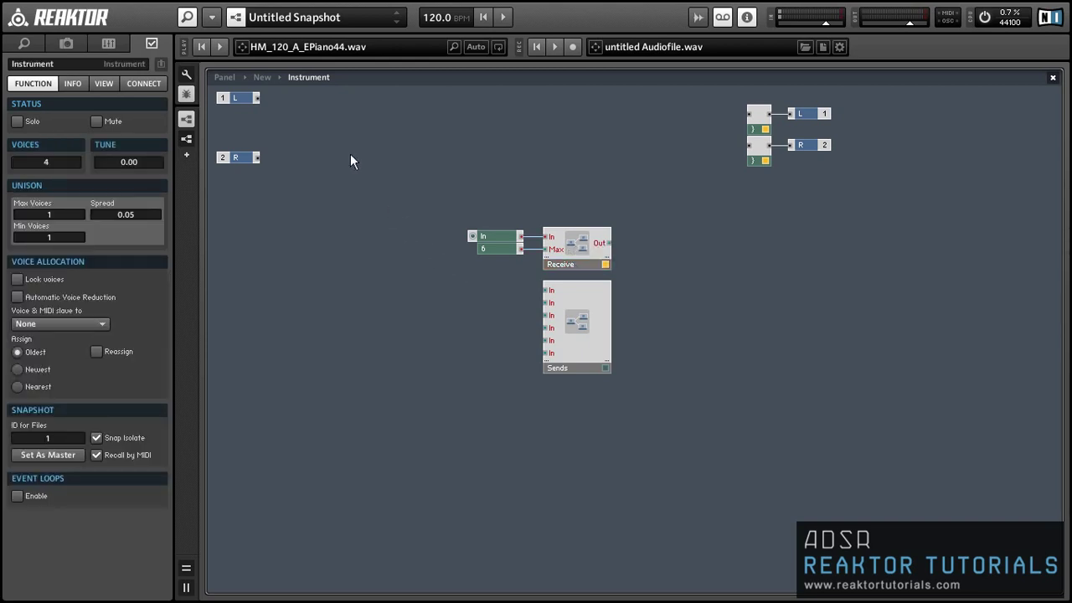
Step: Load receives.ens from File > Recent Files, declining to save the current ensemble
left_click(210, 16)
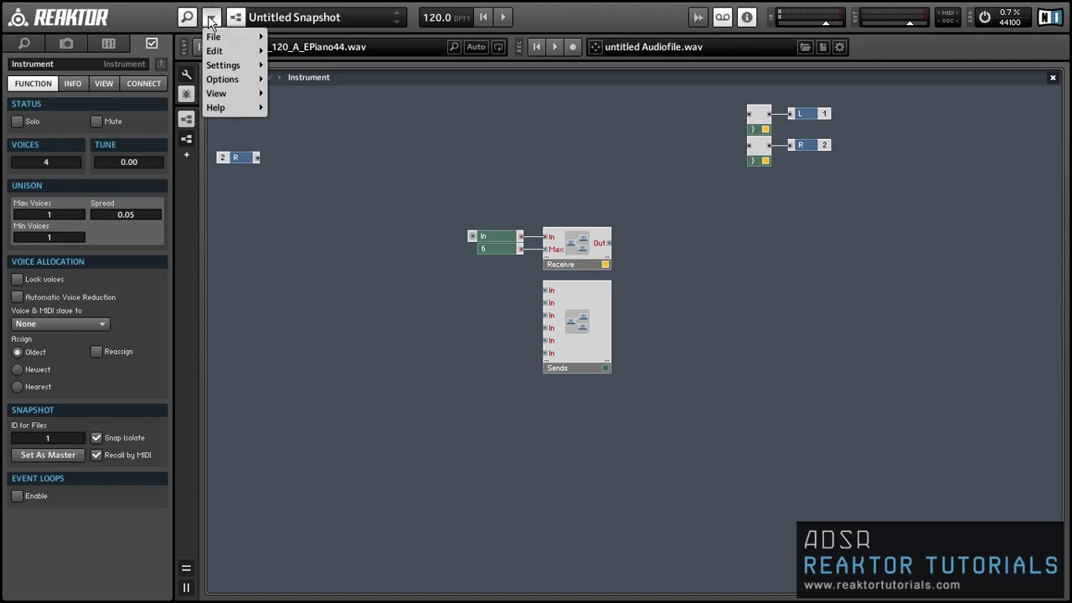
mouse_move(213, 38)
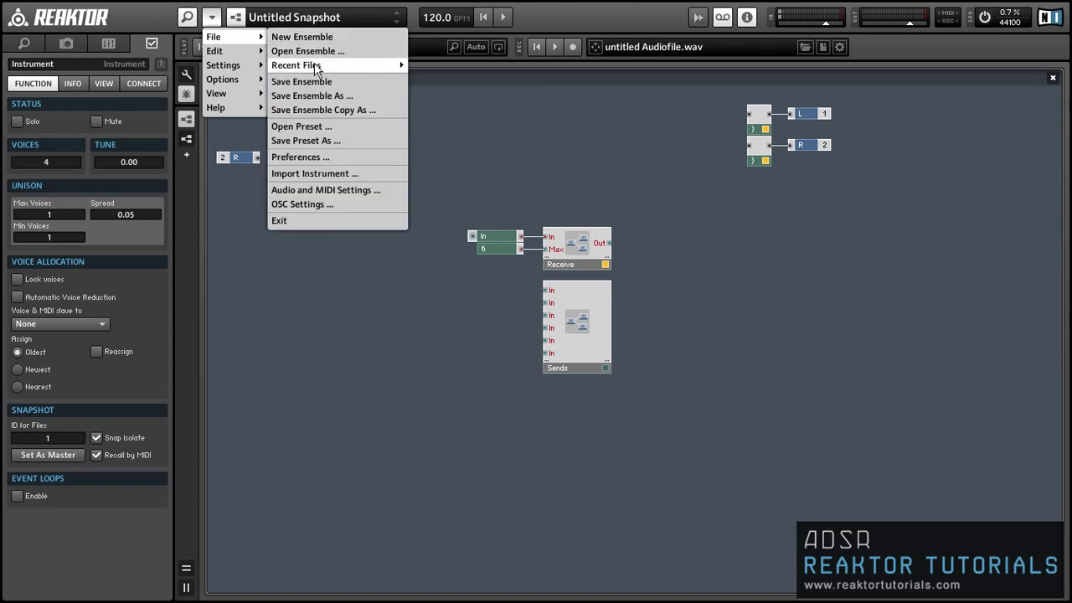
mouse_move(317, 66)
left_click(450, 79)
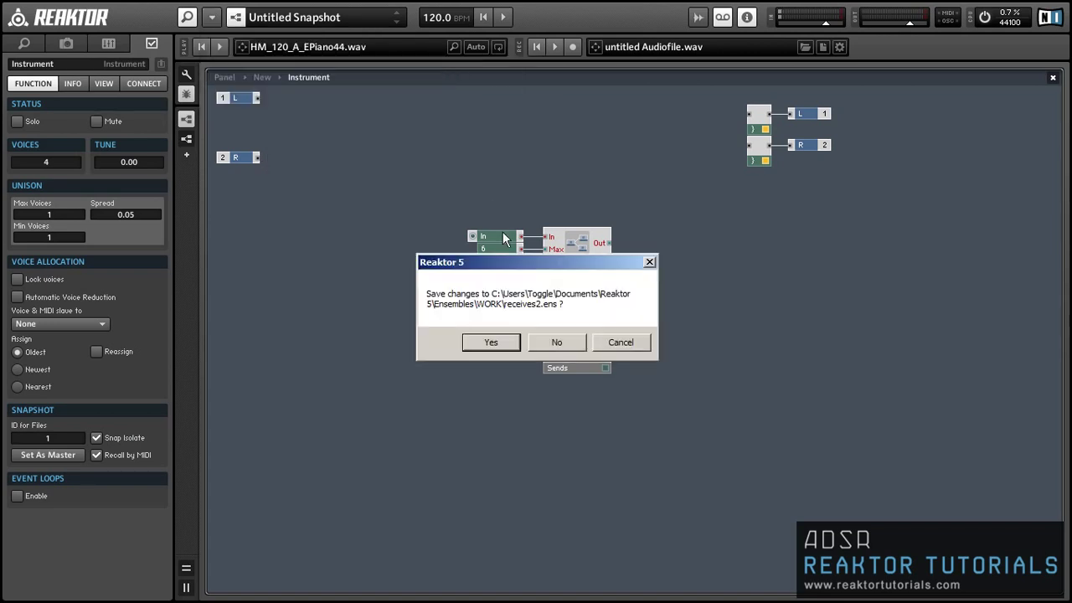
left_click(547, 344)
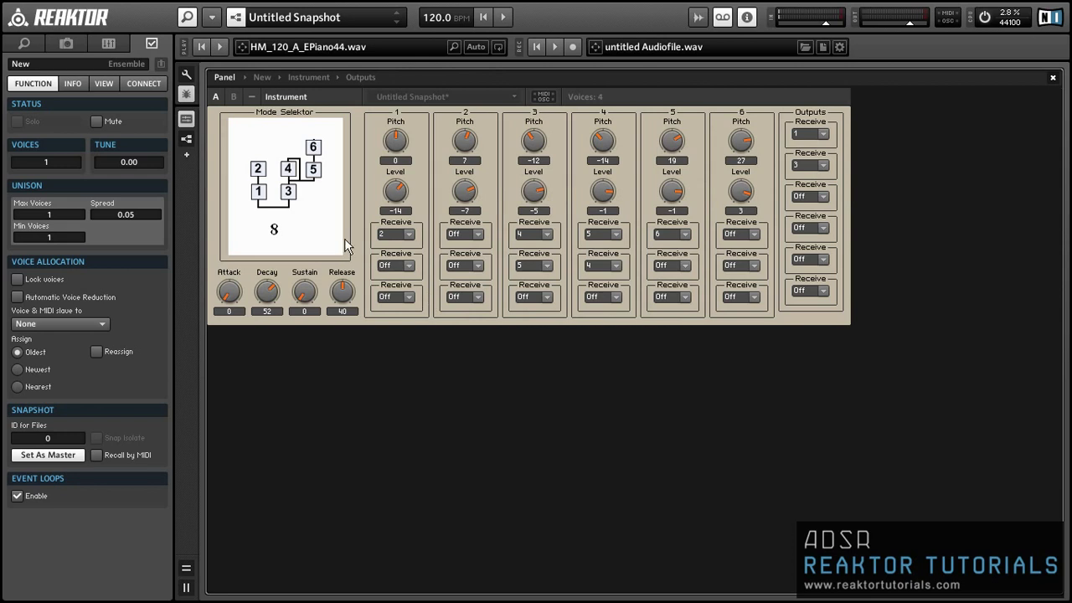
Step: Switch from the panel to the Instrument's Structure view
left_click(323, 79)
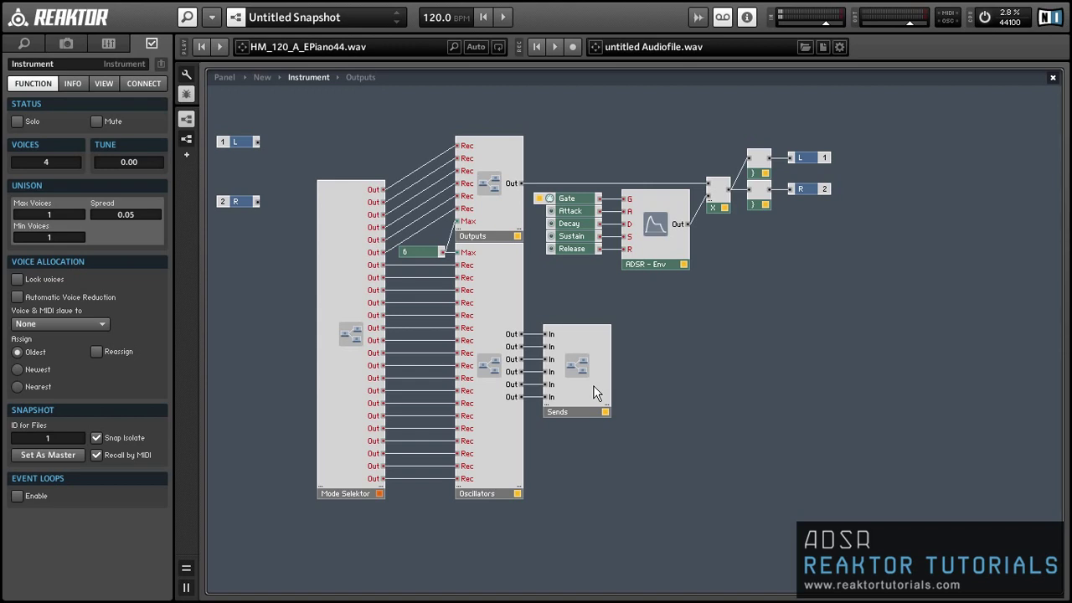
Step: Look inside the Sends macro, then go back up to the Instrument structure
double_click(596, 392)
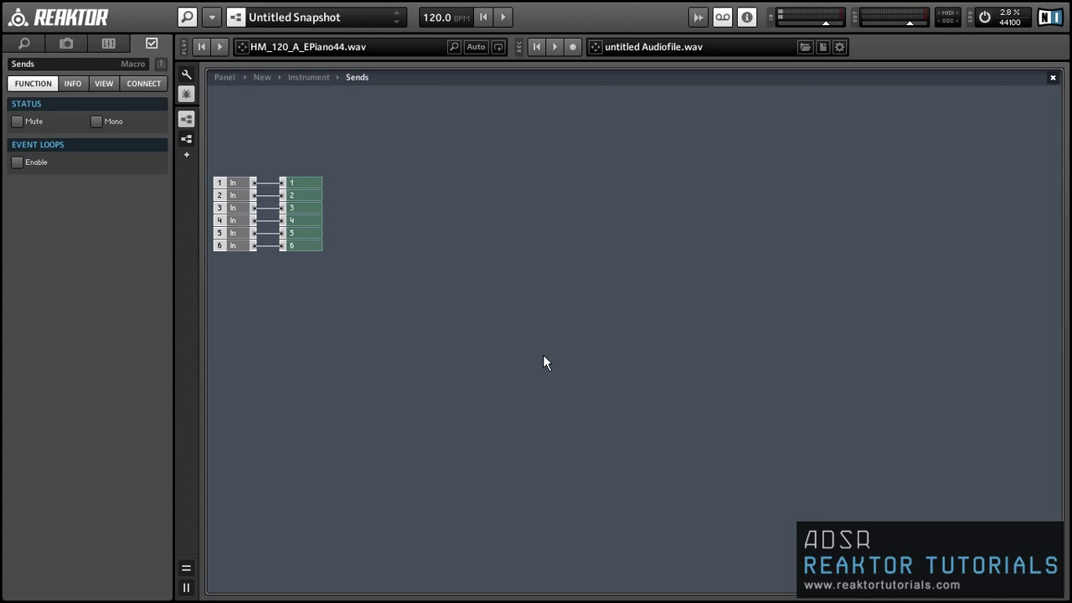
double_click(544, 356)
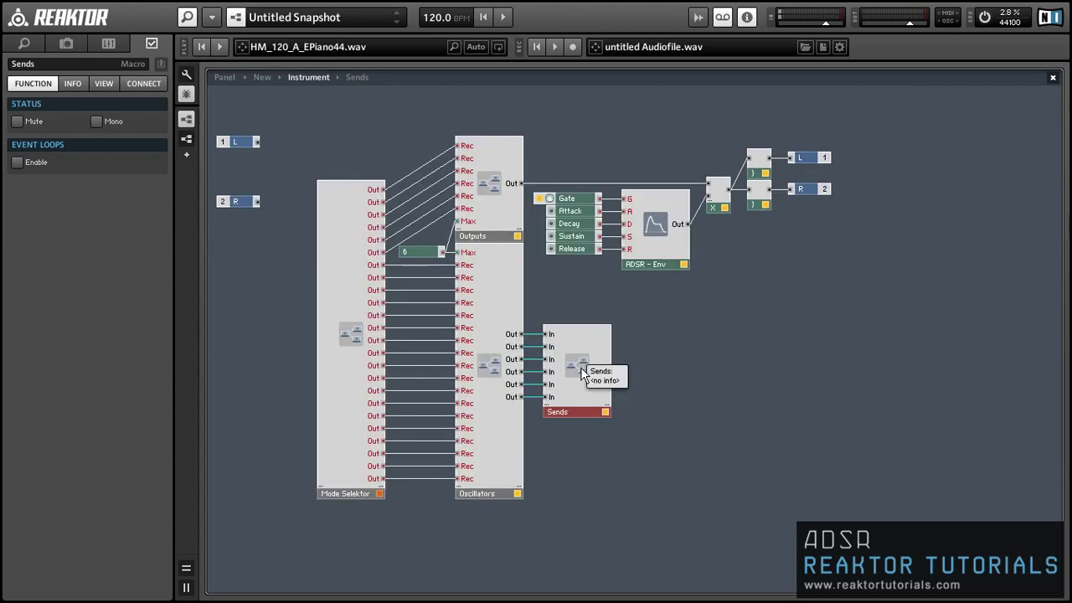
left_click(616, 420)
Step: Open the Oscillators macro and then oscillator macro 1 inside it
double_click(506, 308)
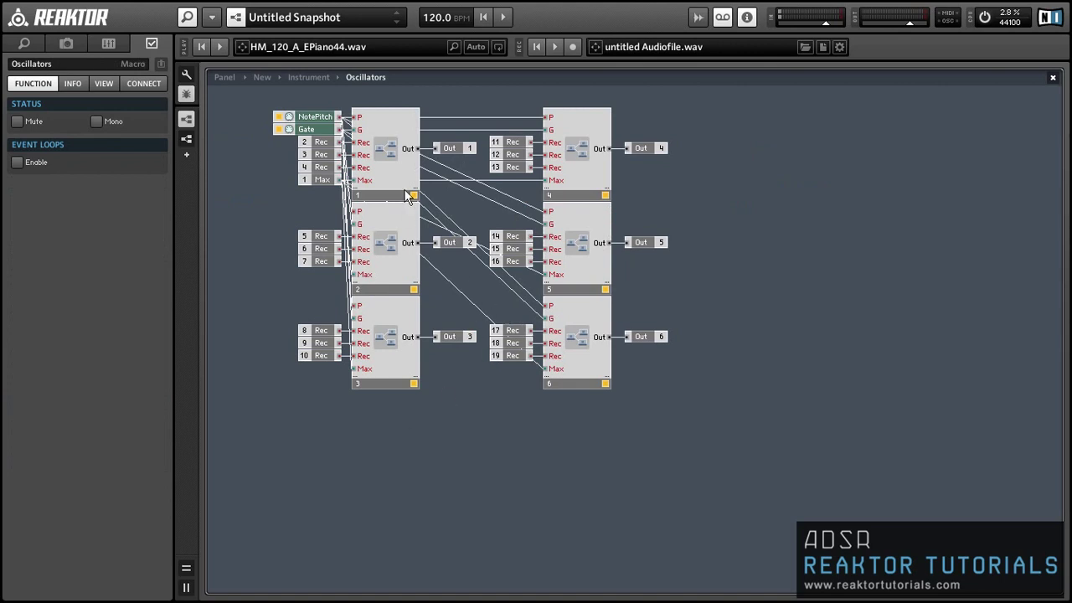
left_click(397, 165)
double_click(397, 165)
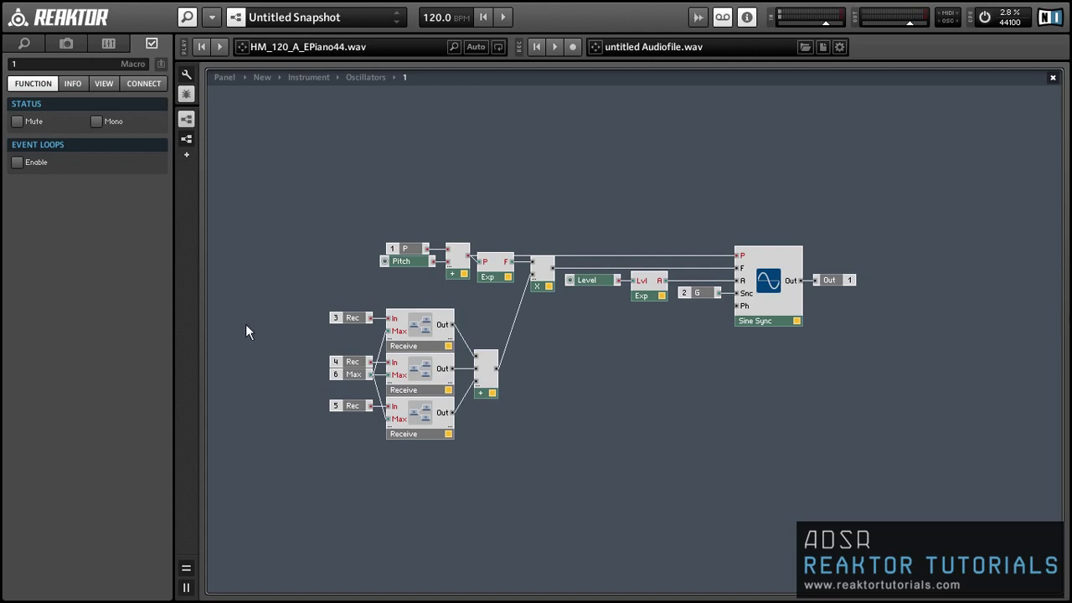
Step: Inspect the top Receive and X multiply modules, then climb up to the Oscillators structure
left_click(421, 332)
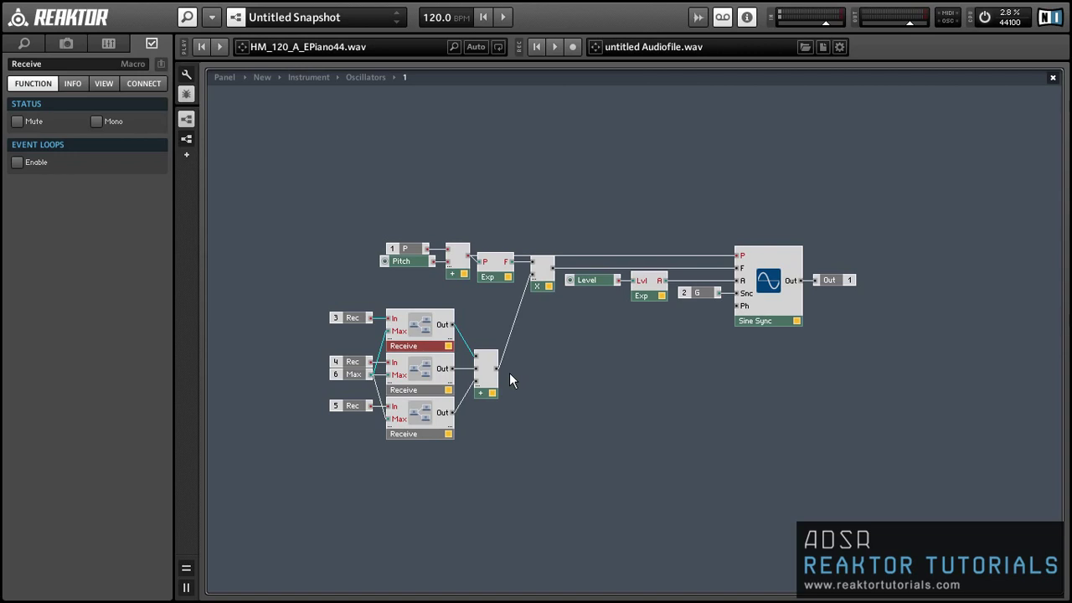
left_click(538, 289)
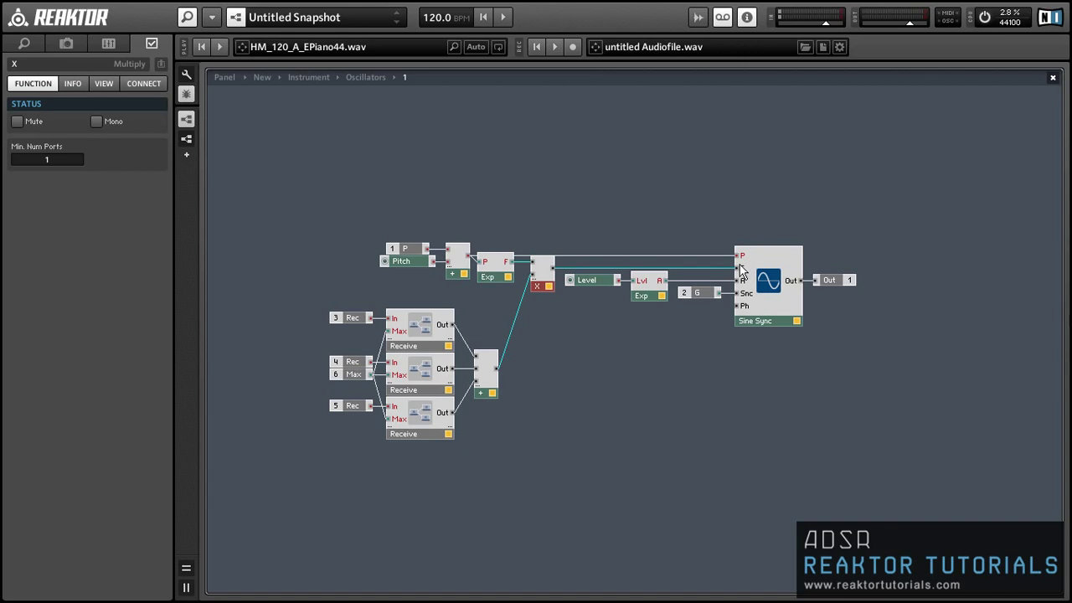
mouse_move(737, 268)
double_click(577, 358)
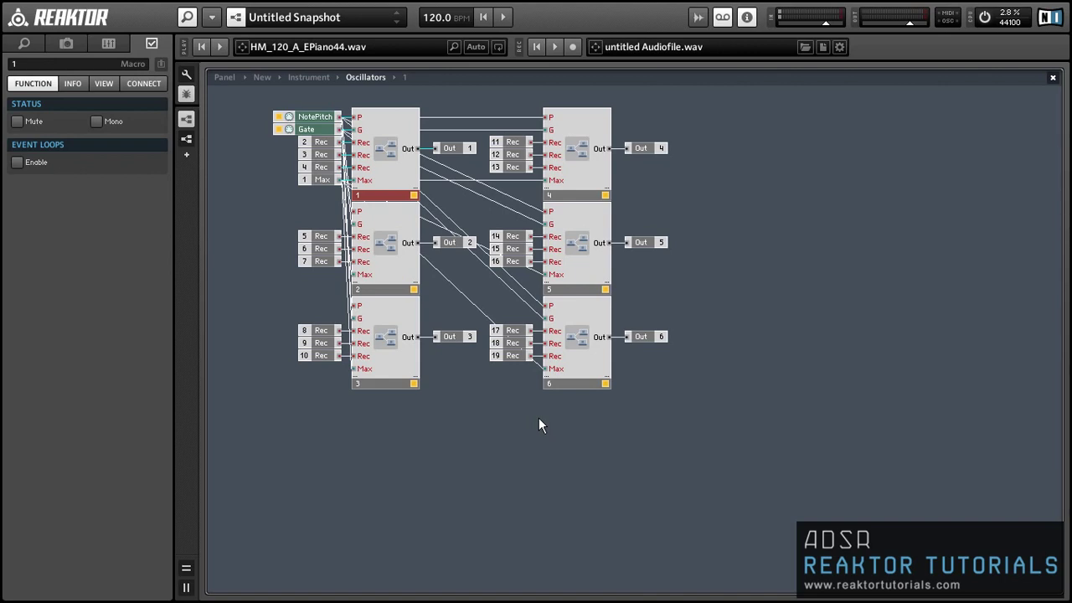
double_click(536, 420)
left_click(565, 456)
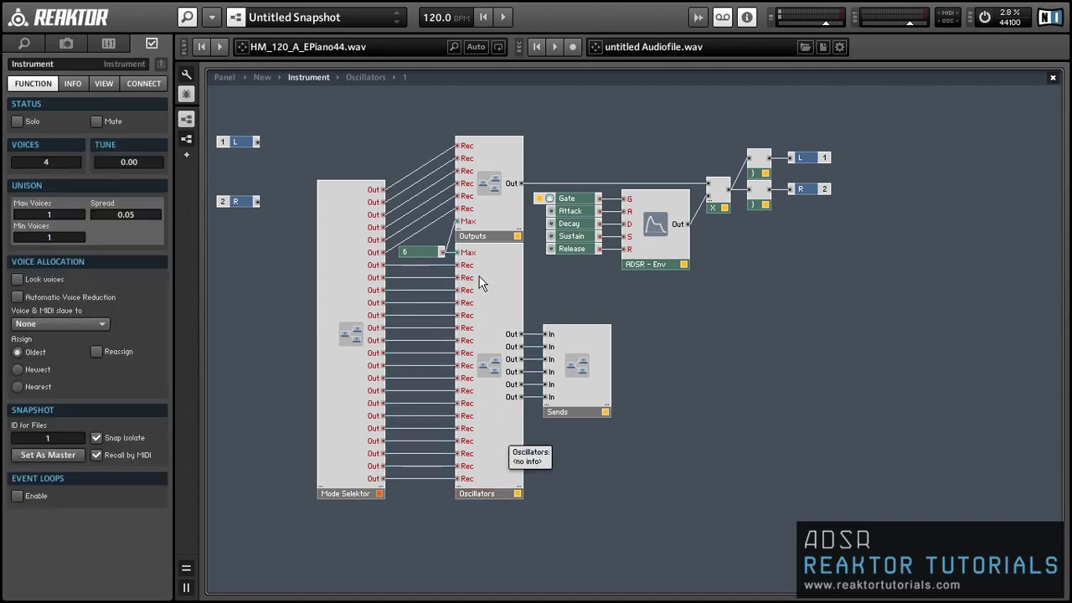
double_click(333, 286)
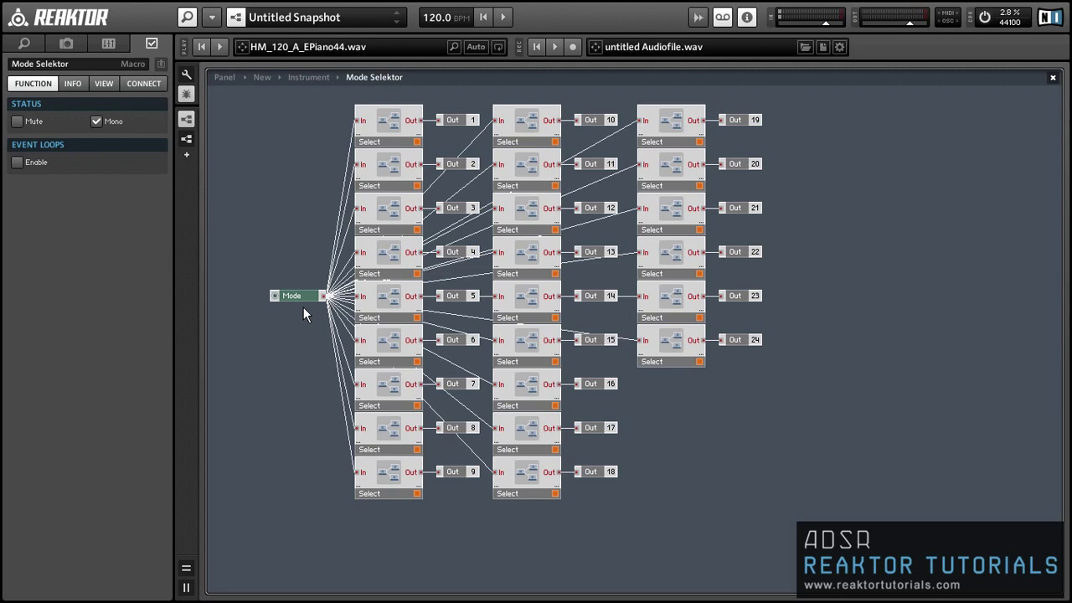
left_click(303, 300)
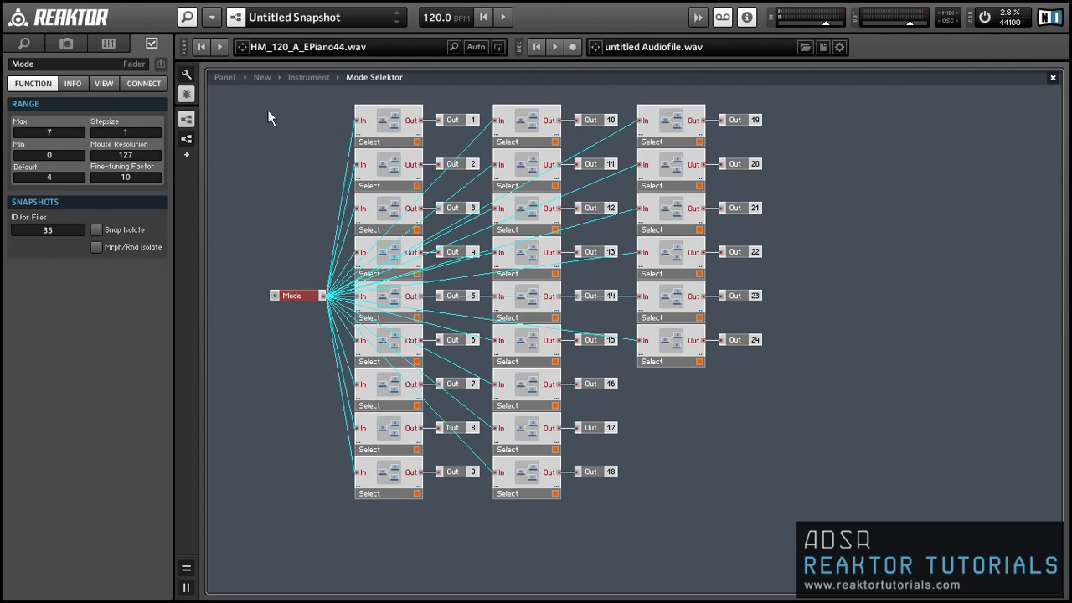
left_click(318, 119)
Step: Open a Select macro, then climb back through Mode Selektor to the Instrument level
double_click(376, 159)
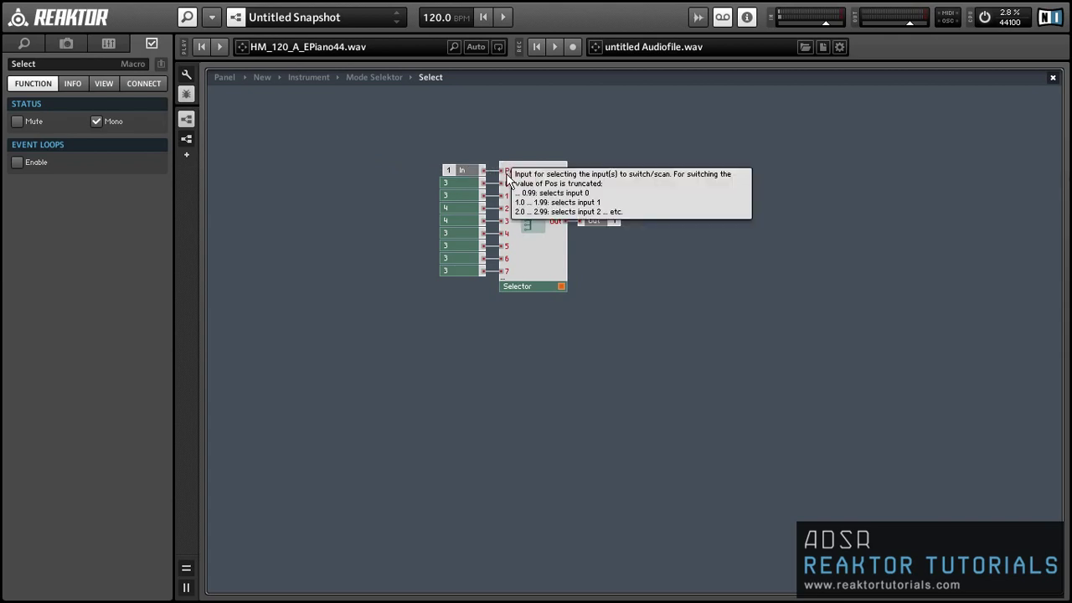
double_click(459, 300)
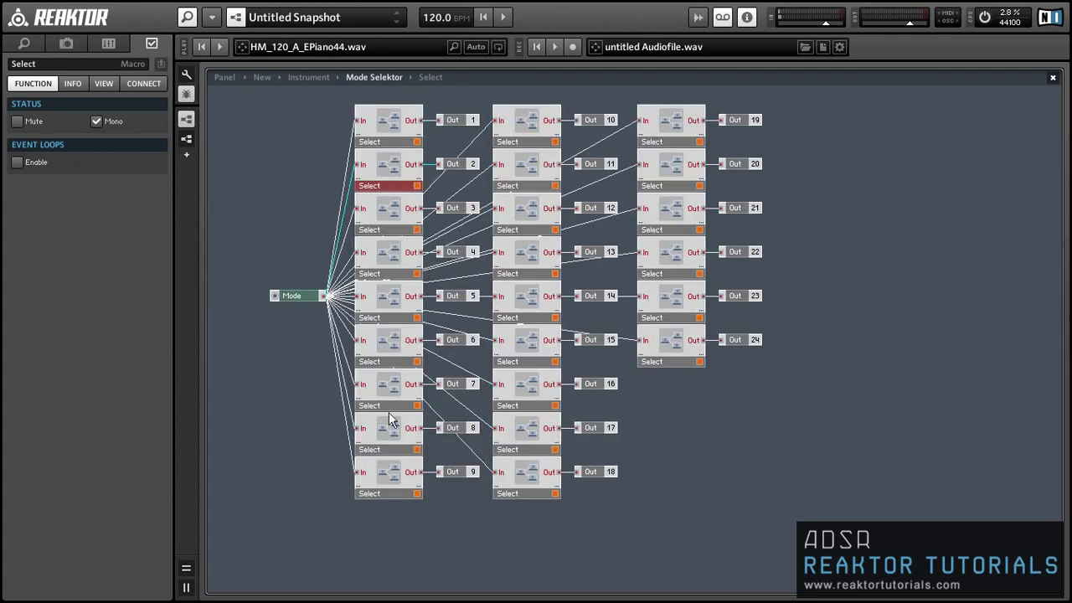
double_click(807, 209)
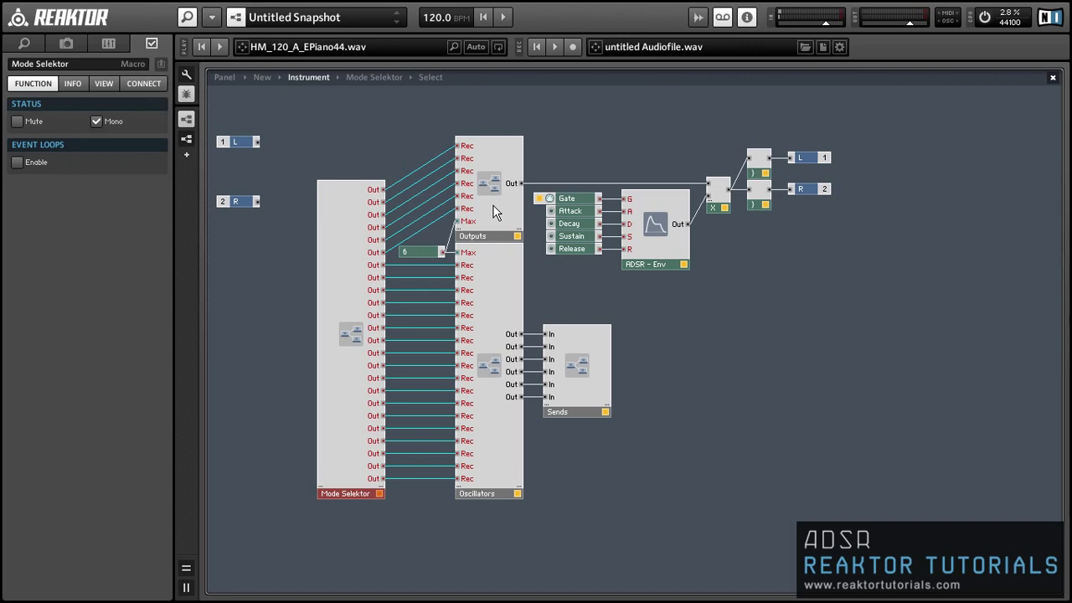
Step: View the Outputs macro's six Receives and Mixer, then return to the Instrument structure
double_click(493, 212)
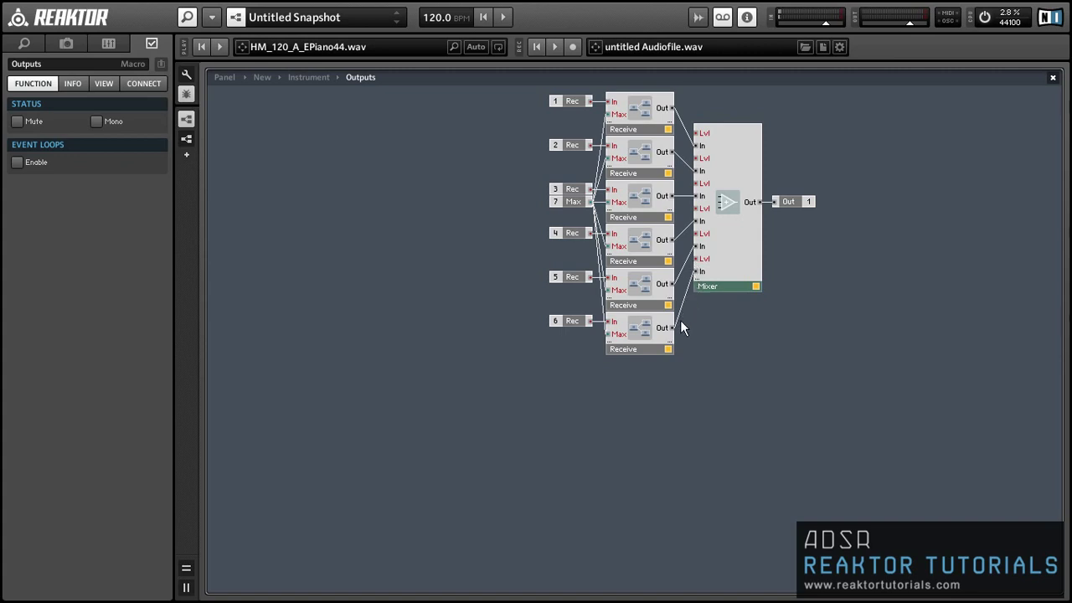
double_click(700, 335)
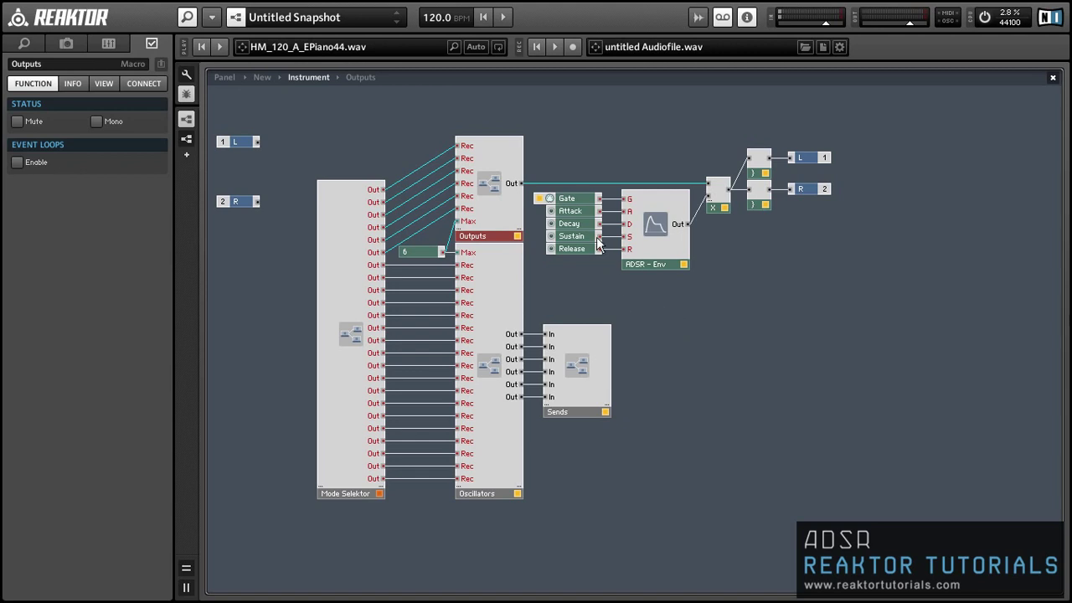
Step: Deselect the Outputs macro and switch to the Instrument's control panel
left_click(856, 109)
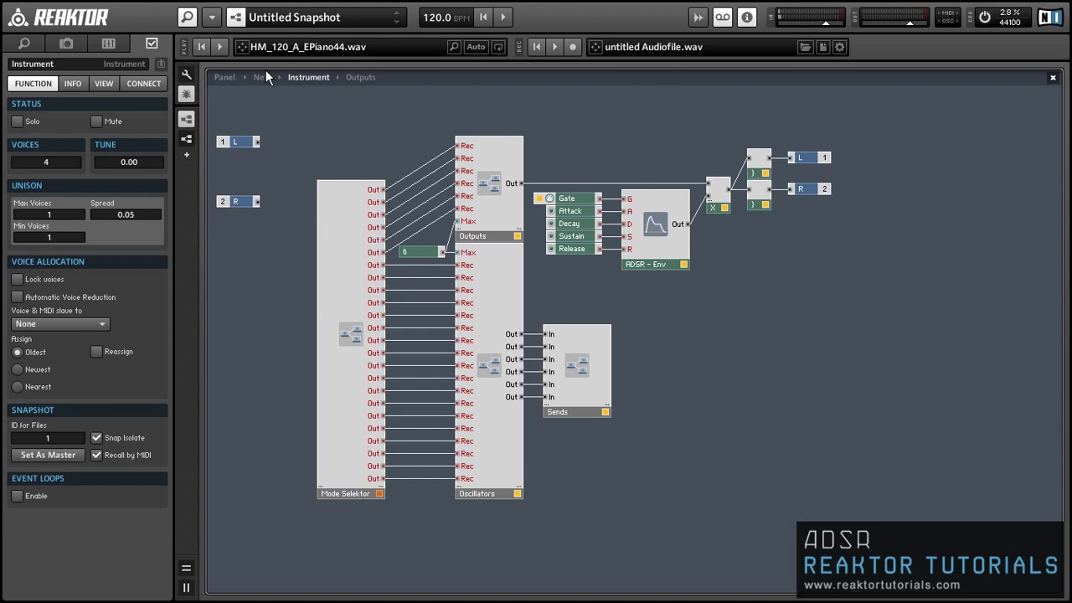
left_click(215, 80)
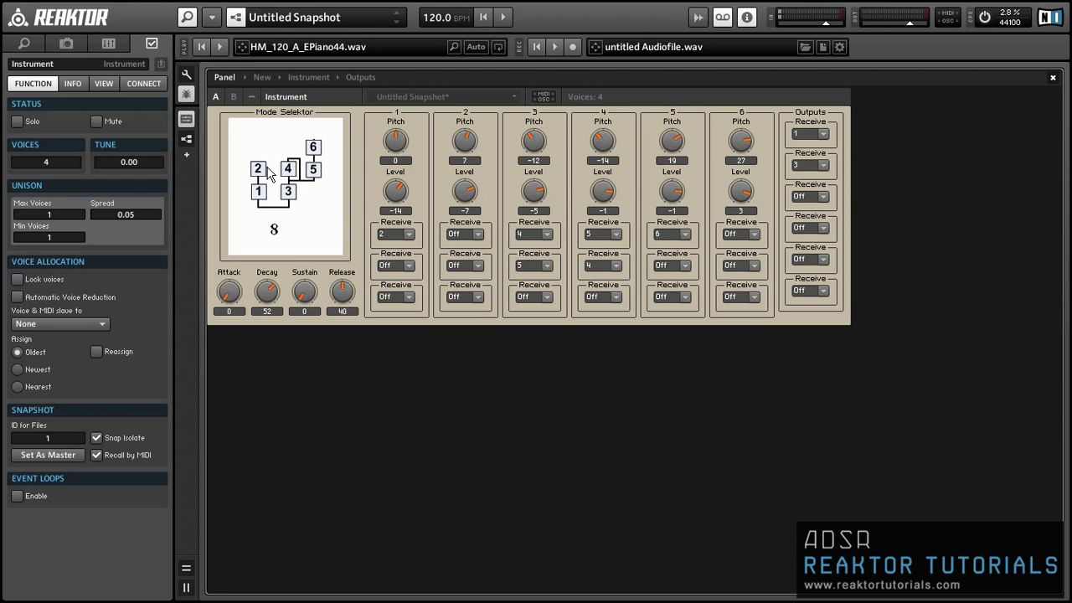
left_click_drag(275, 228, 283, 276)
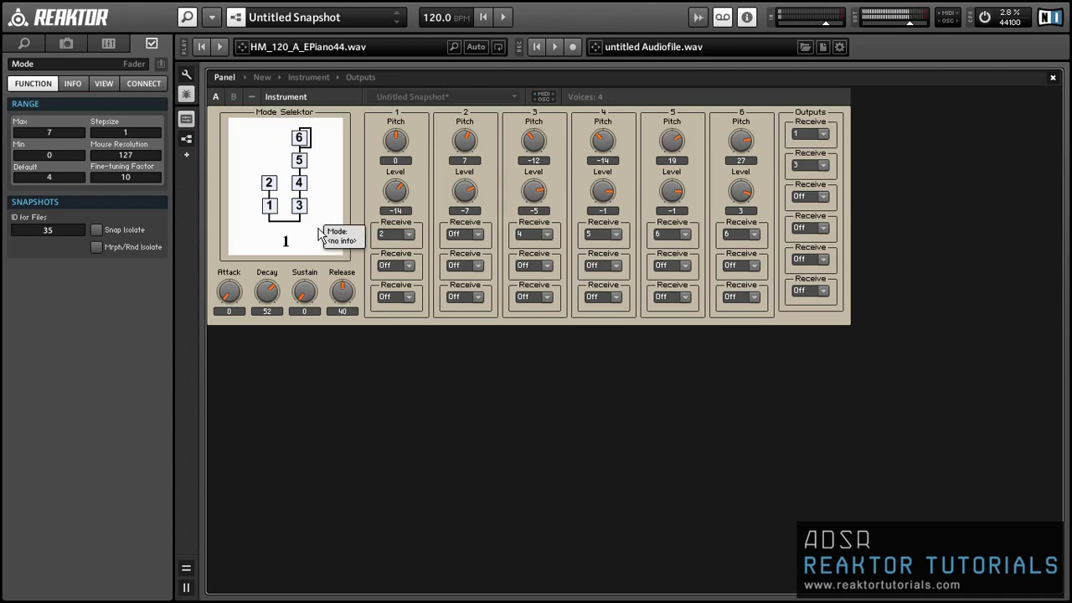
left_click_drag(323, 229, 323, 222)
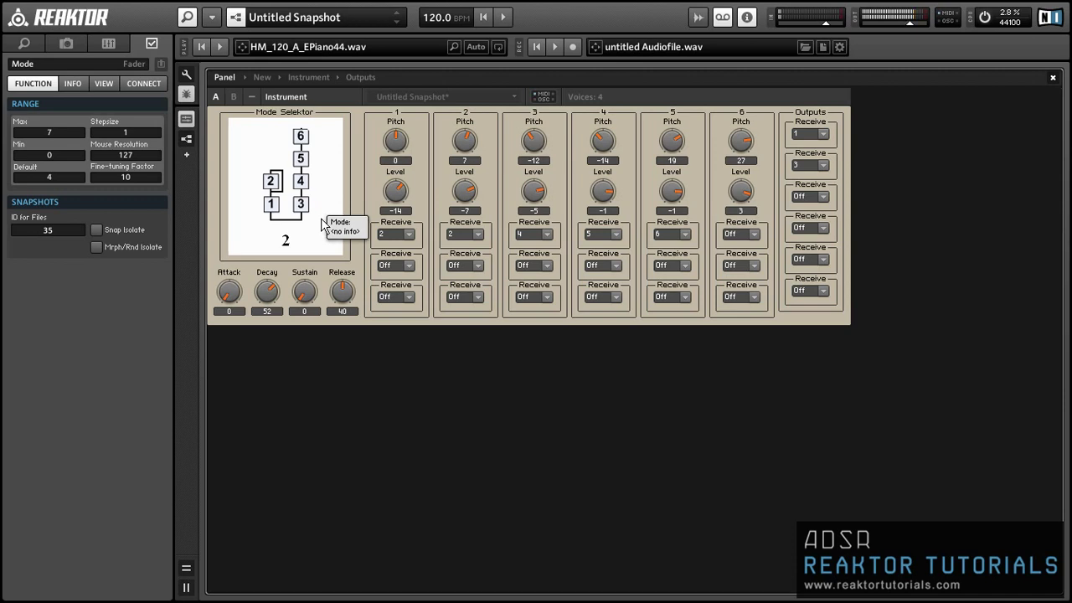
left_click_drag(321, 225, 324, 211)
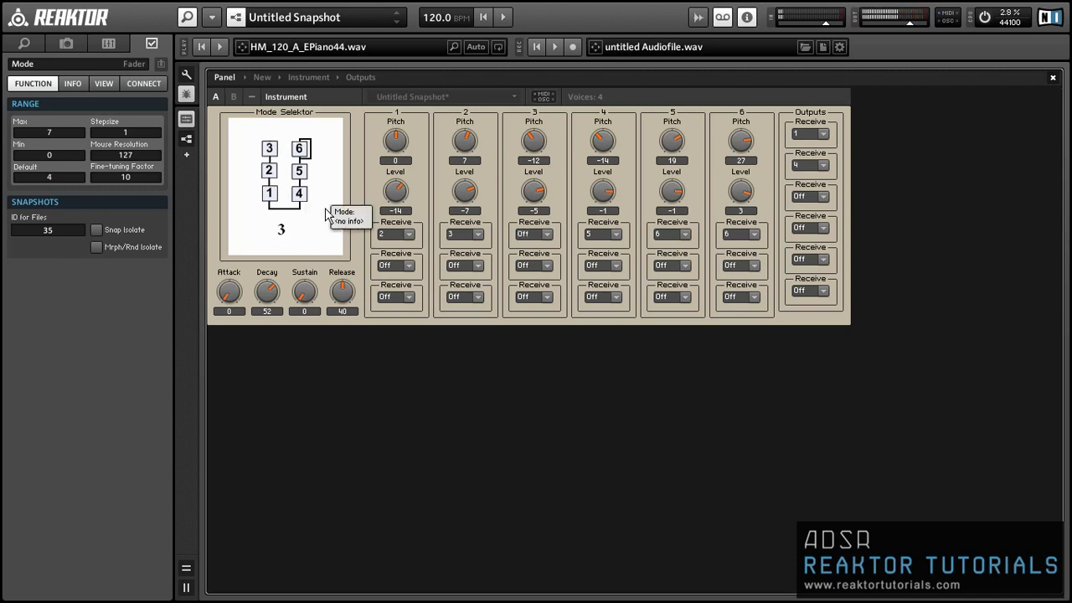
left_click_drag(325, 218, 333, 206)
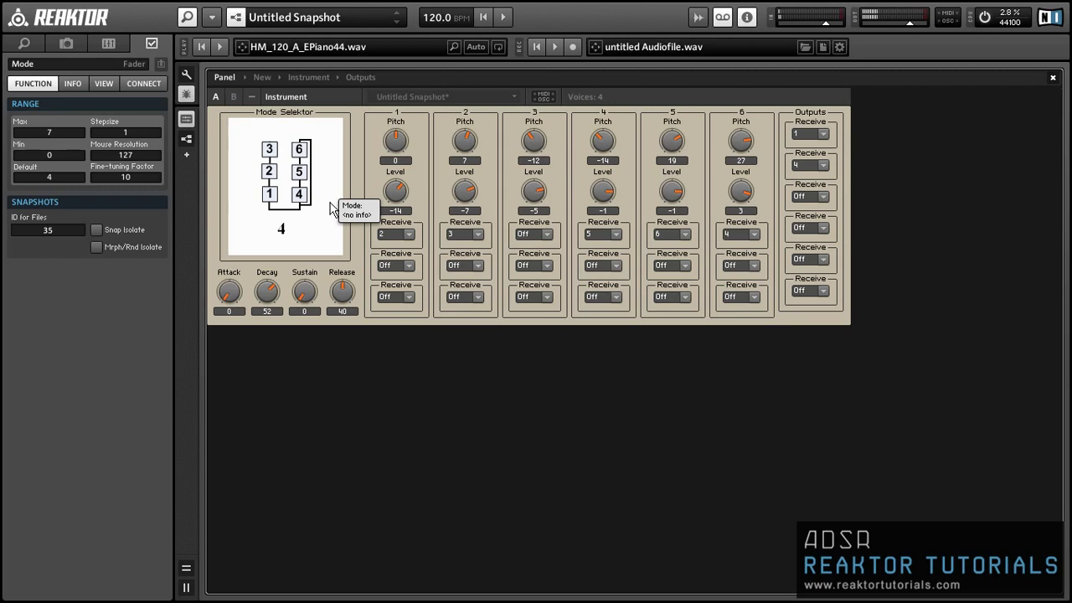
left_click_drag(326, 210, 330, 201)
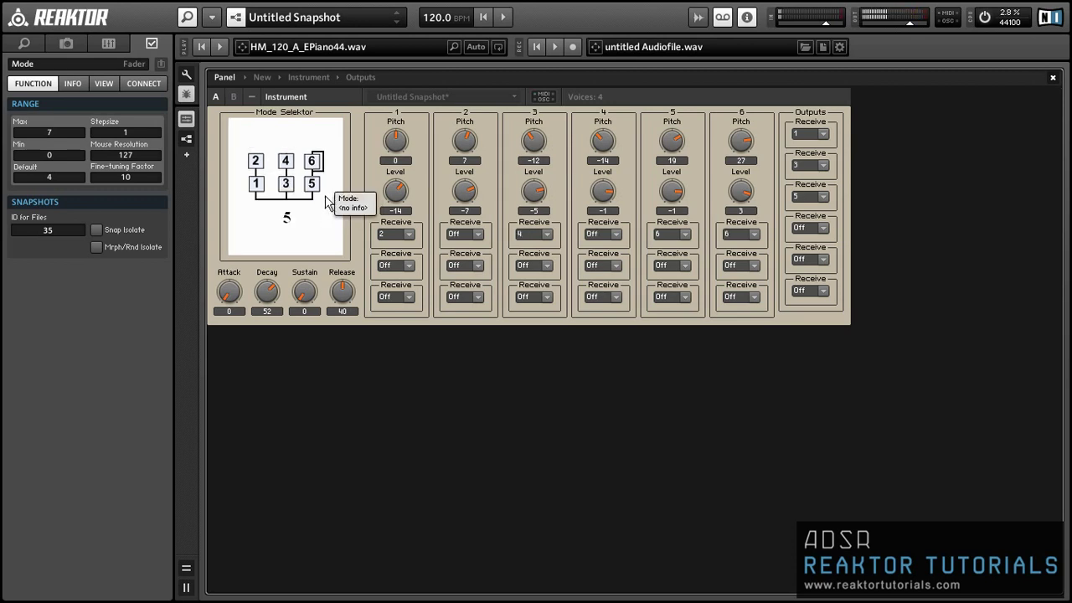
left_click_drag(330, 201, 332, 191)
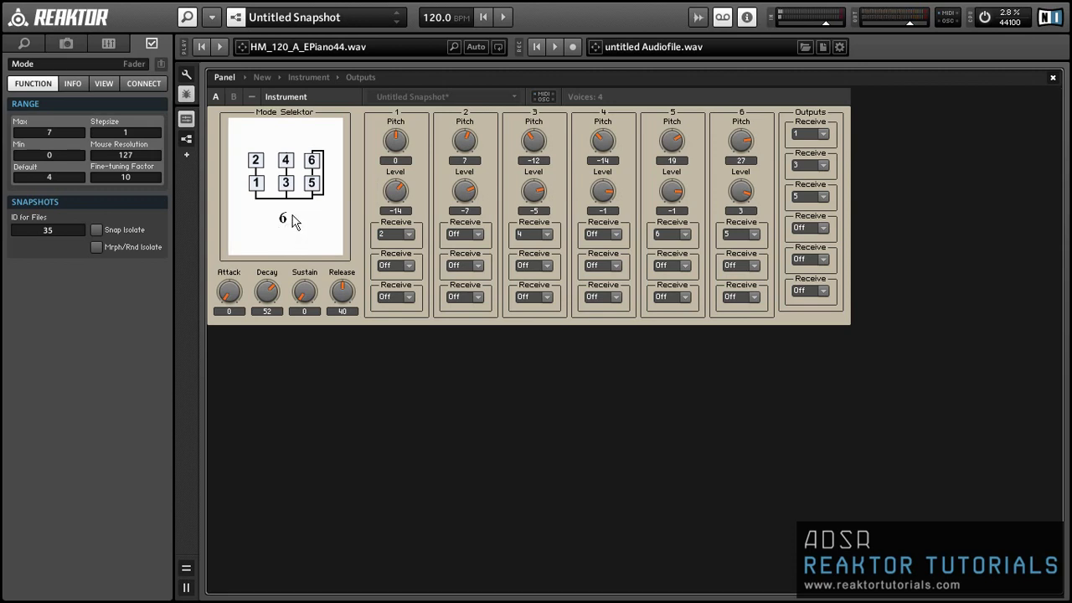
left_click_drag(299, 220, 298, 215)
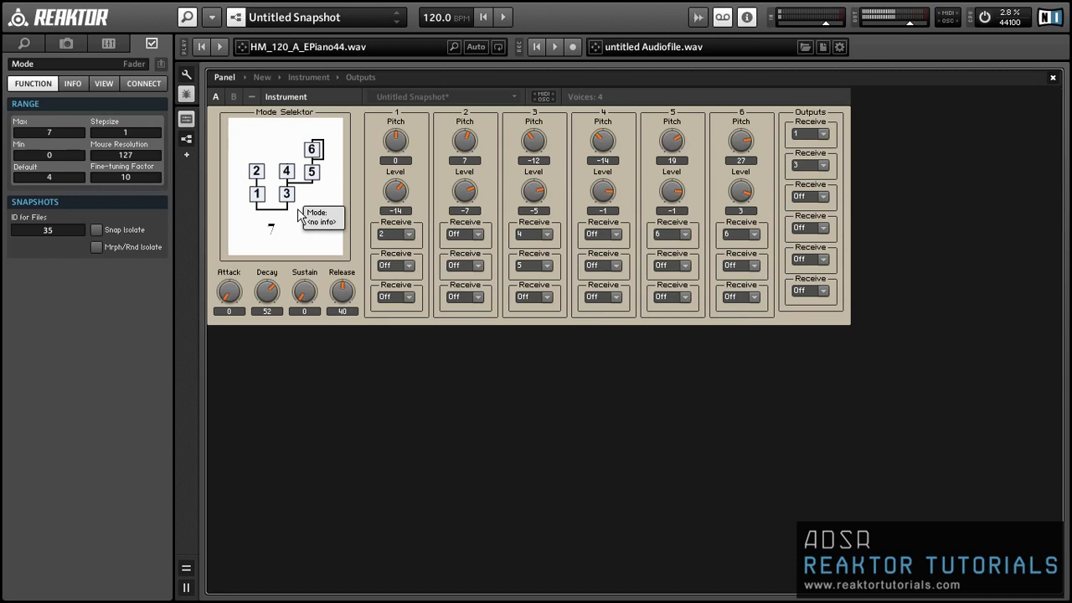
left_click_drag(298, 217, 312, 196)
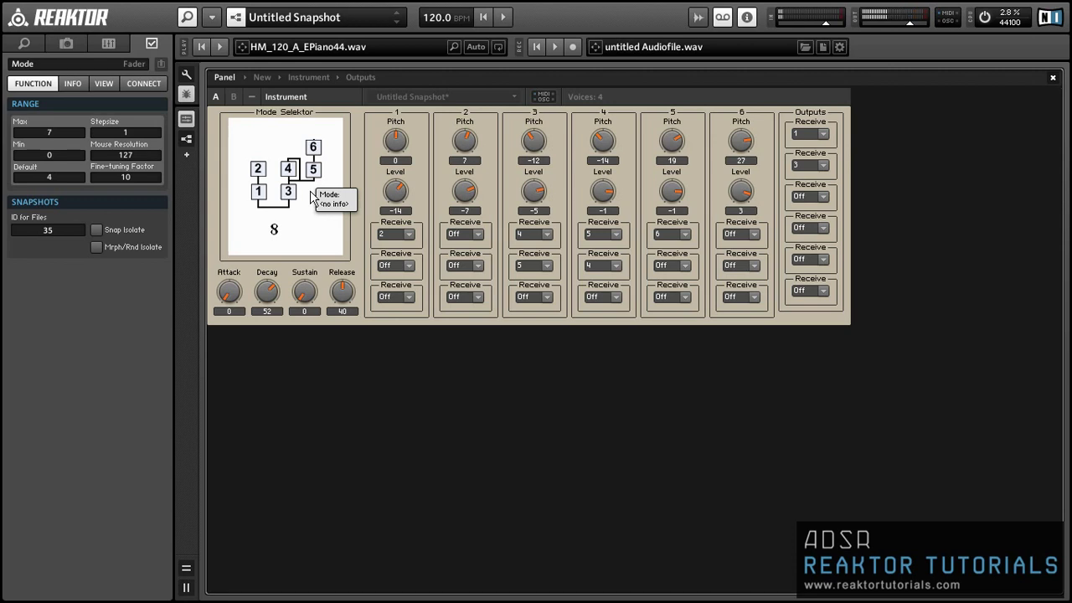
left_click(704, 370)
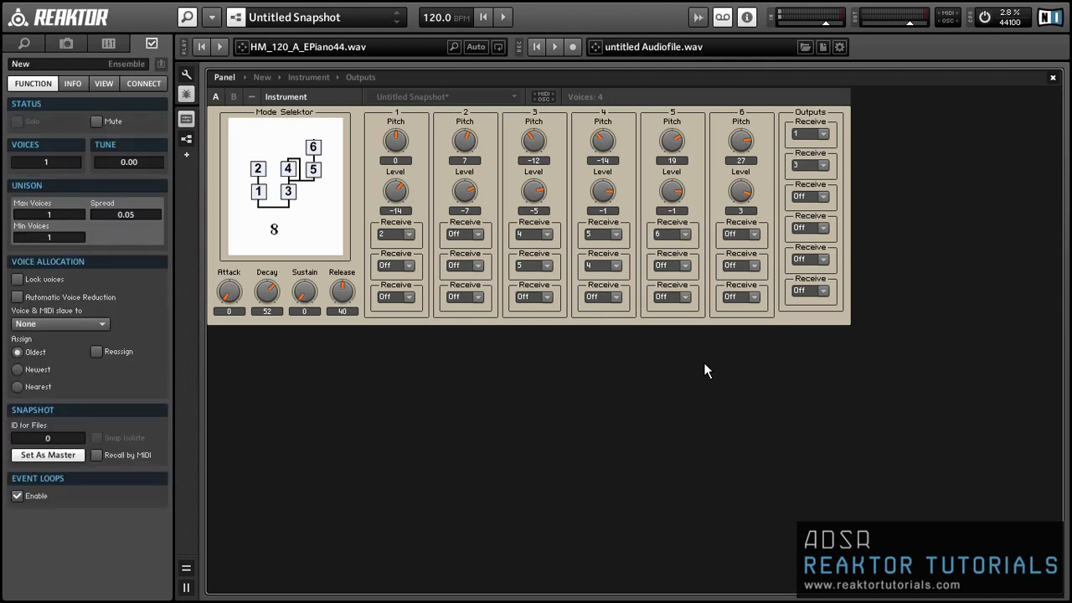